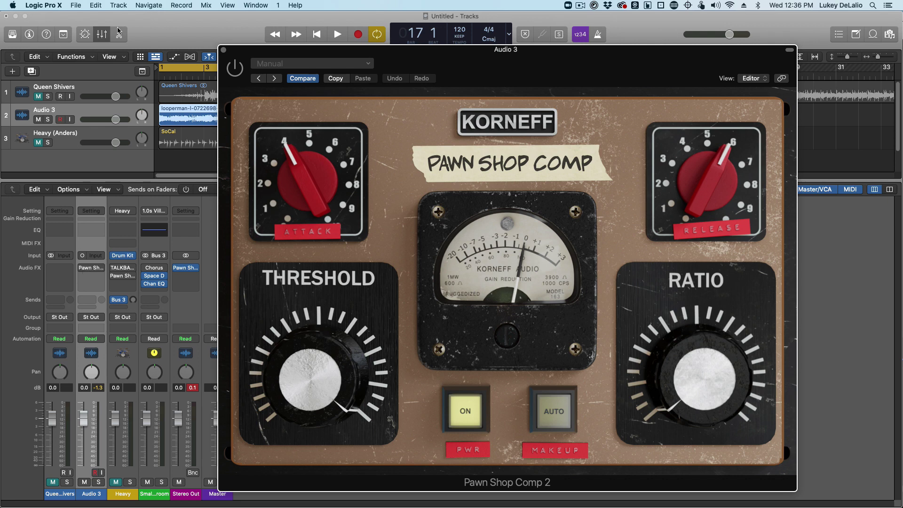
Play back the Audio 3 loop with the compressor bypassed.
{"action": "left_click", "coordinate": [337, 35]}
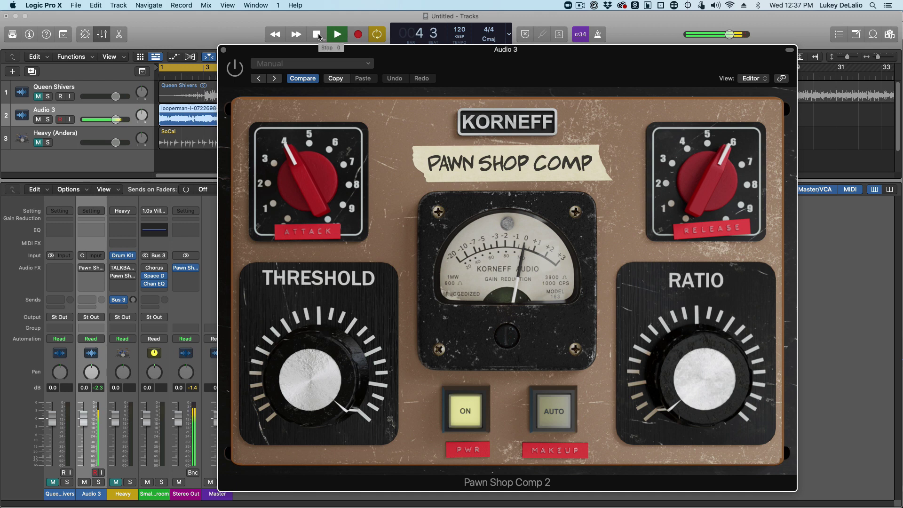
{"action": "left_click", "coordinate": [318, 35]}
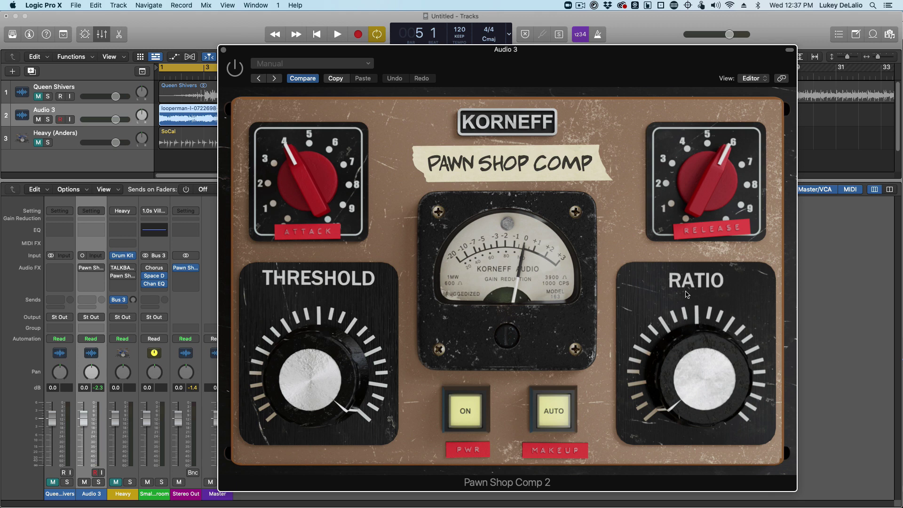
Raise the compressor's ratio and lower its threshold, with the plugin enabled and the loop playing.
{"action": "mouse_move", "coordinate": [668, 375]}
{"action": "left_mouse_down"}
{"action": "mouse_move", "coordinate": [677, 348]}
{"action": "mouse_move", "coordinate": [765, 262]}
{"action": "mouse_move", "coordinate": [661, 338]}
{"action": "mouse_move", "coordinate": [607, 475]}
{"action": "mouse_move", "coordinate": [643, 423]}
{"action": "mouse_move", "coordinate": [662, 354]}
{"action": "mouse_move", "coordinate": [651, 431]}
{"action": "mouse_move", "coordinate": [661, 335]}
{"action": "mouse_move", "coordinate": [649, 358]}
{"action": "mouse_move", "coordinate": [662, 389]}
{"action": "mouse_move", "coordinate": [663, 361]}
{"action": "left_mouse_up"}
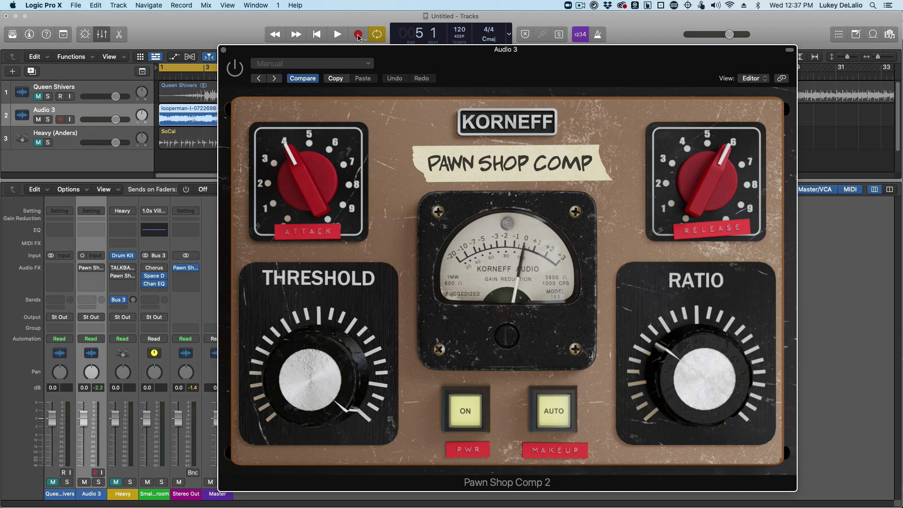
{"action": "left_click", "coordinate": [234, 69]}
{"action": "left_click", "coordinate": [337, 35]}
{"action": "left_click_drag", "start_coordinate": [314, 379], "coordinate": [310, 370]}
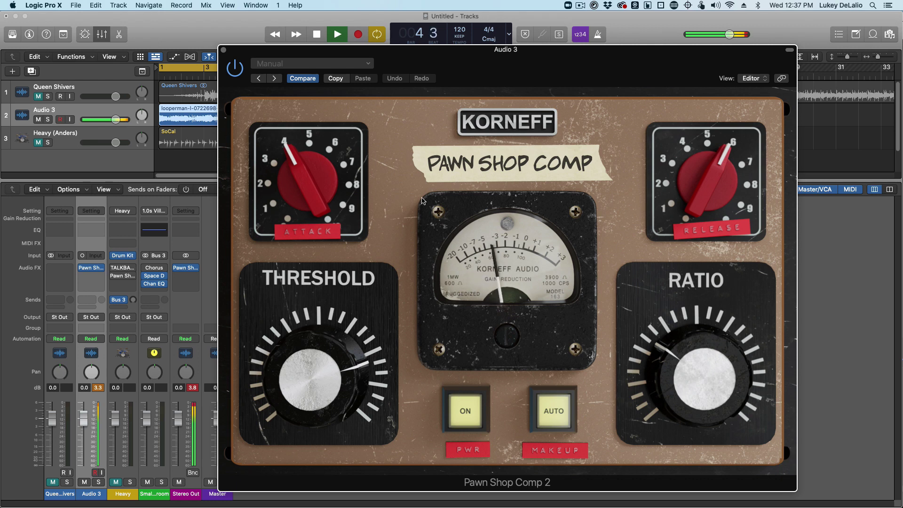
{"action": "key", "text": "space"}
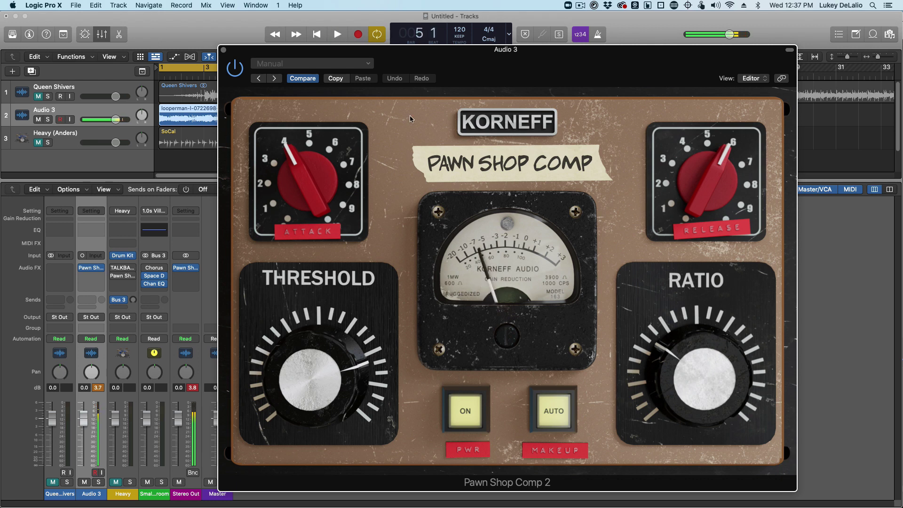
Lower the output trim on the compressor's internal panel, return to the front panel and check the level in playback.
{"action": "left_click", "coordinate": [485, 137]}
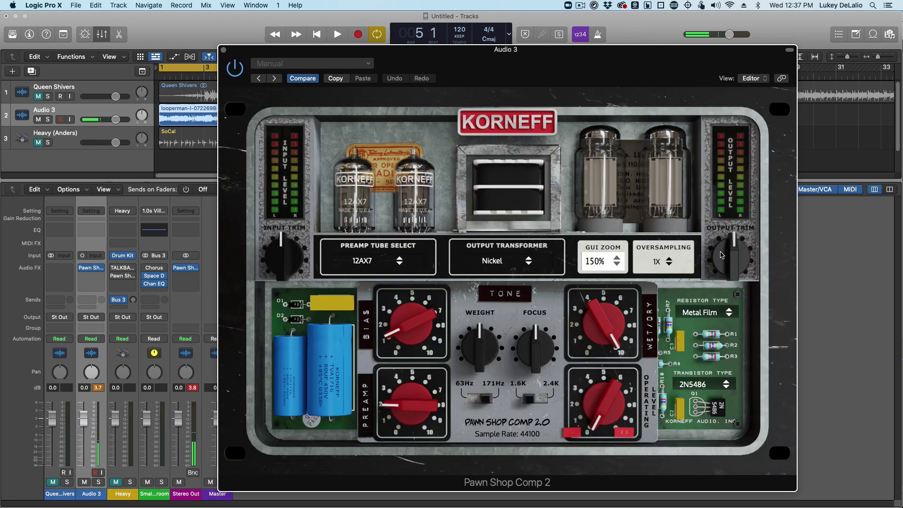
{"action": "left_click_drag", "start_coordinate": [730, 244], "coordinate": [723, 259]}
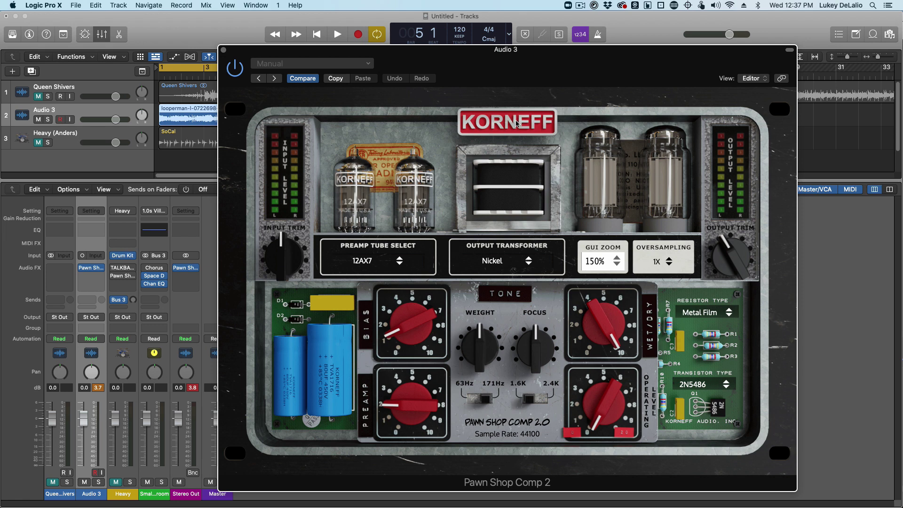
{"action": "left_click", "coordinate": [517, 124]}
{"action": "key", "text": "space"}
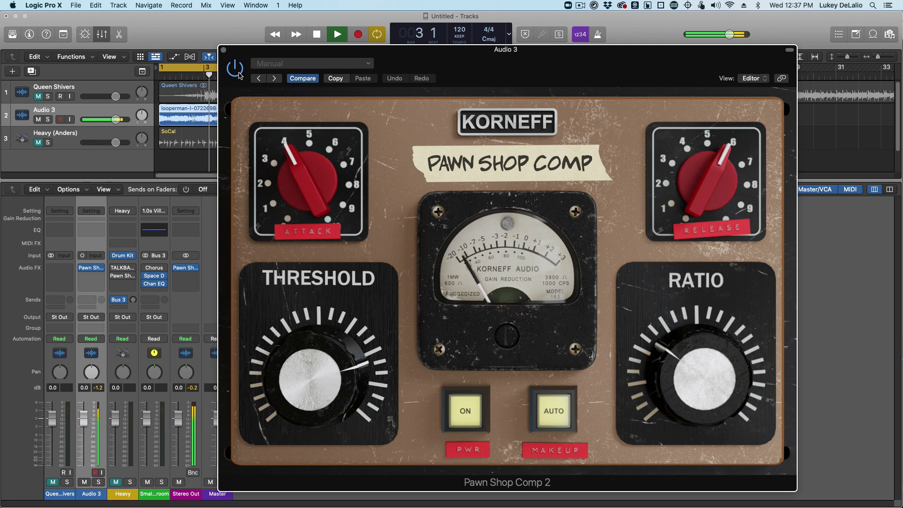
{"action": "key", "text": "space"}
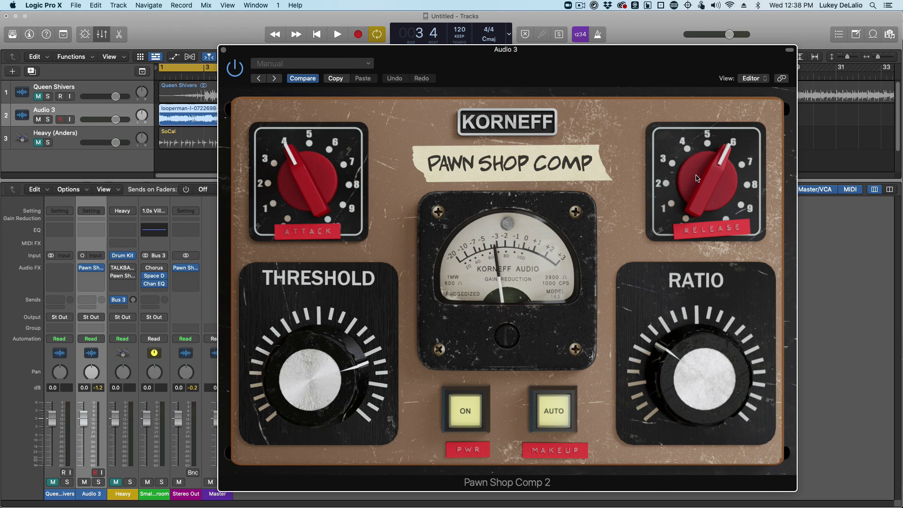
Set the release to about 3.5 while the loop plays.
{"action": "key", "text": "space"}
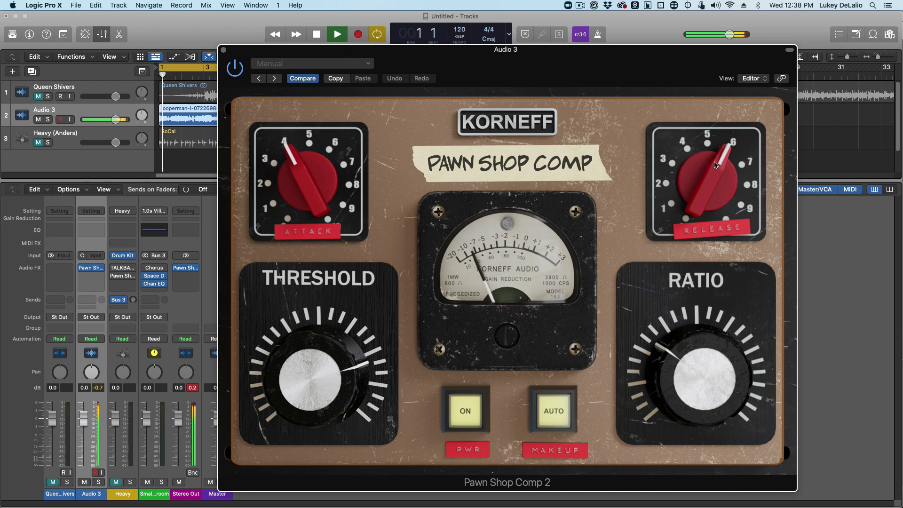
{"action": "left_click_drag", "start_coordinate": [715, 164], "coordinate": [692, 180]}
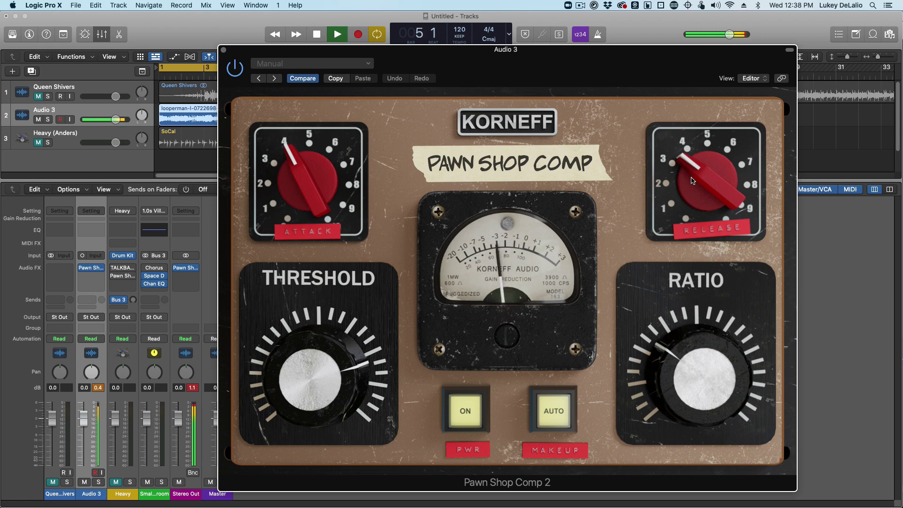
{"action": "key", "text": "space"}
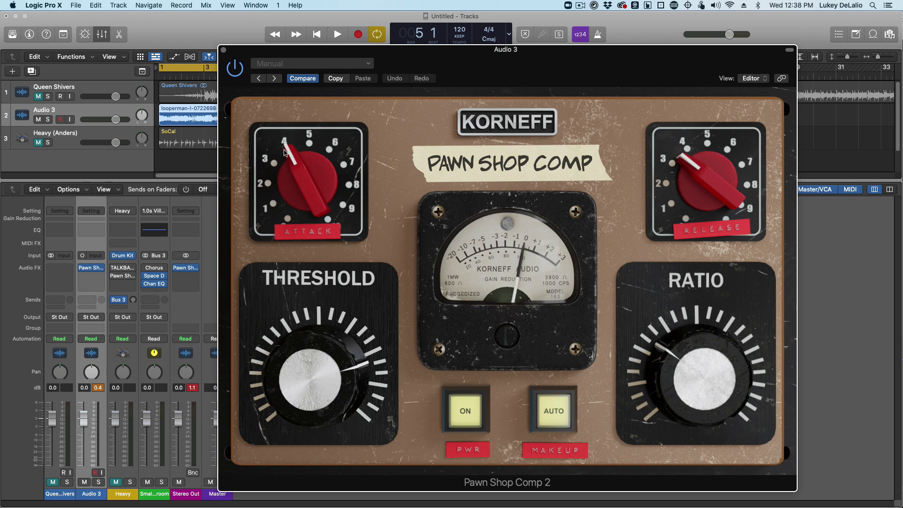
Turn the attack down to its minimum and audition the loop.
{"action": "left_click_drag", "start_coordinate": [286, 148], "coordinate": [300, 254]}
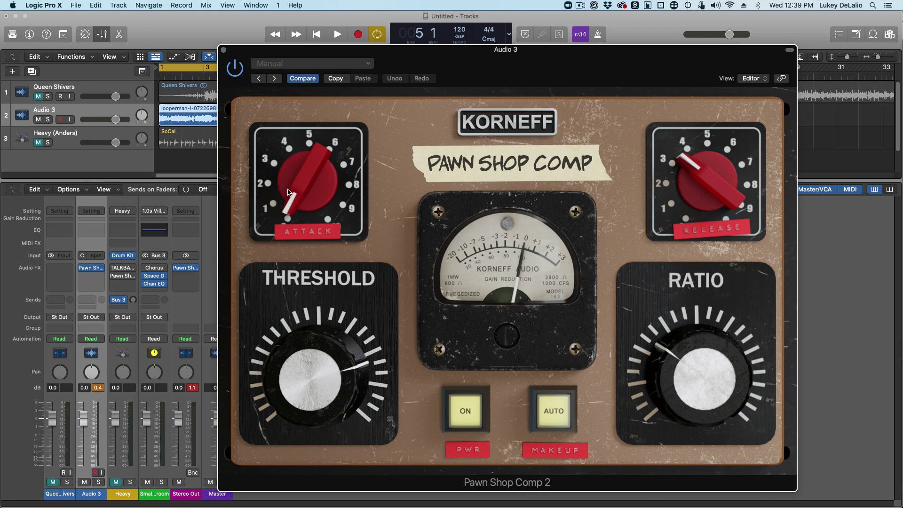
{"action": "key", "text": "space"}
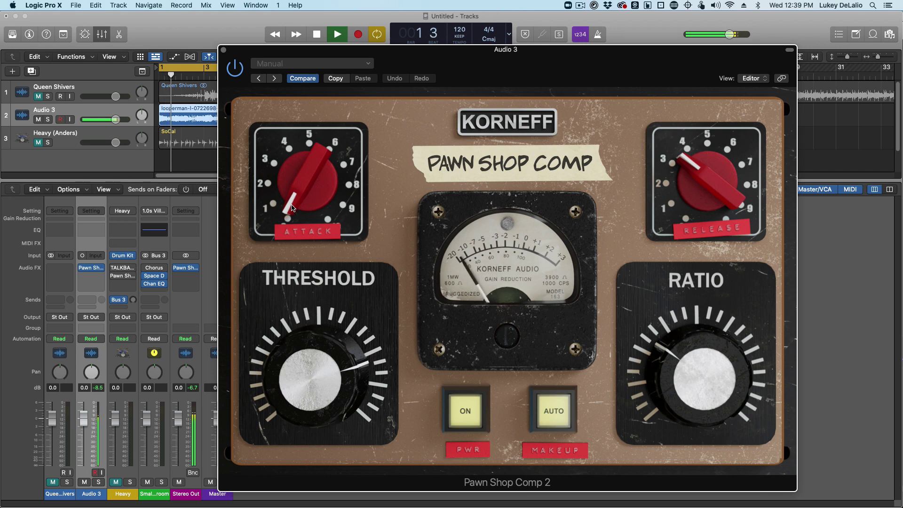
{"action": "key", "text": "space"}
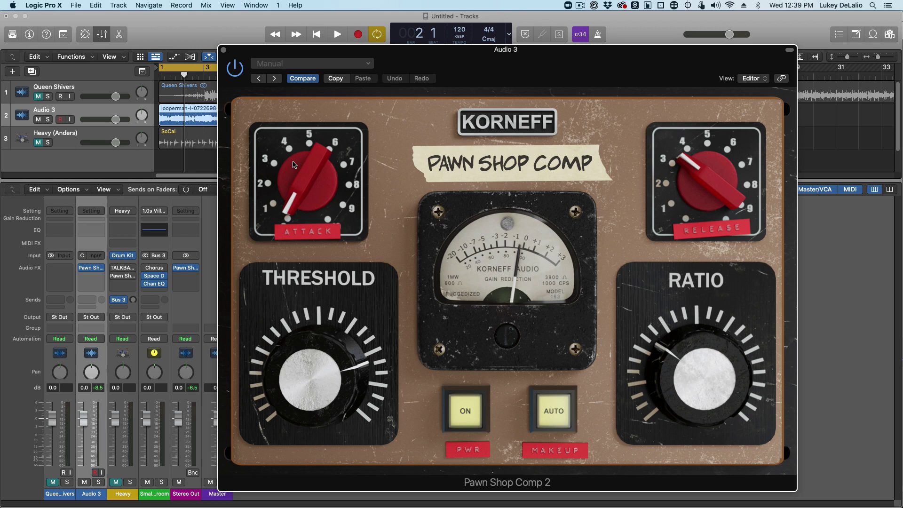
Raise the attack to about 5 during playback of the loop.
{"action": "key", "text": "space"}
{"action": "left_click_drag", "start_coordinate": [292, 205], "coordinate": [303, 126]}
{"action": "key", "text": "space"}
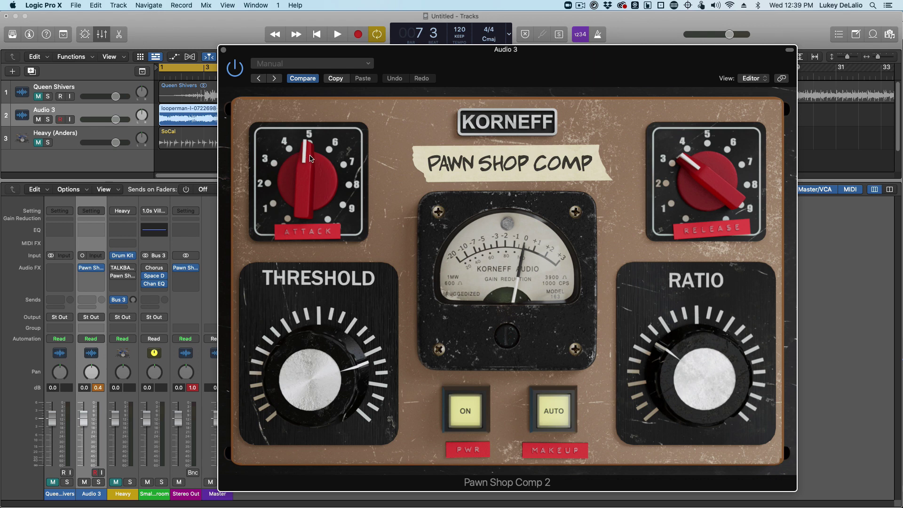
Bring the attack to about 4 while the loop plays.
{"action": "key", "text": "space"}
{"action": "mouse_move", "coordinate": [308, 156]}
{"action": "left_mouse_down"}
{"action": "mouse_move", "coordinate": [306, 126]}
{"action": "mouse_move", "coordinate": [309, 179]}
{"action": "mouse_move", "coordinate": [309, 127]}
{"action": "mouse_move", "coordinate": [306, 163]}
{"action": "left_mouse_up"}
{"action": "key", "text": "space"}
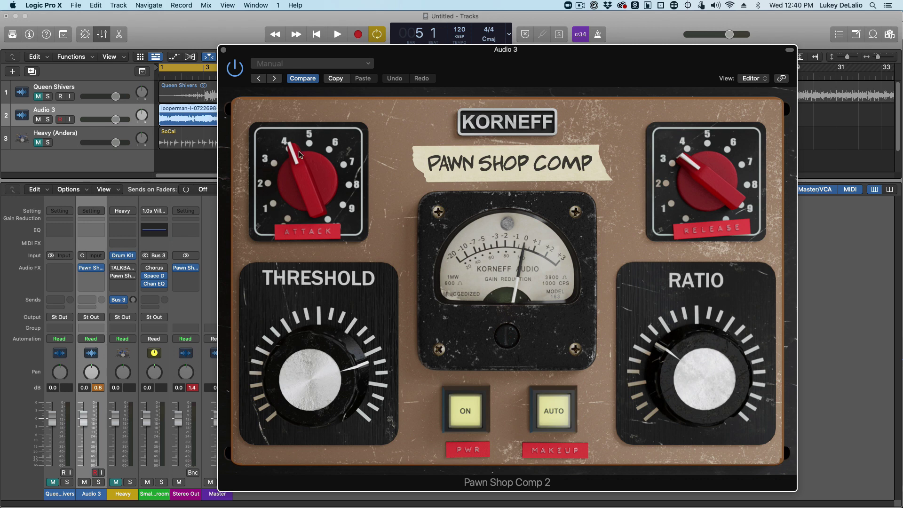
Reduce the attack to just below 3 and audition the loop.
{"action": "mouse_move", "coordinate": [300, 156]}
{"action": "left_mouse_down"}
{"action": "mouse_move", "coordinate": [341, 204]}
{"action": "mouse_move", "coordinate": [288, 166]}
{"action": "left_mouse_up"}
{"action": "key", "text": "space"}
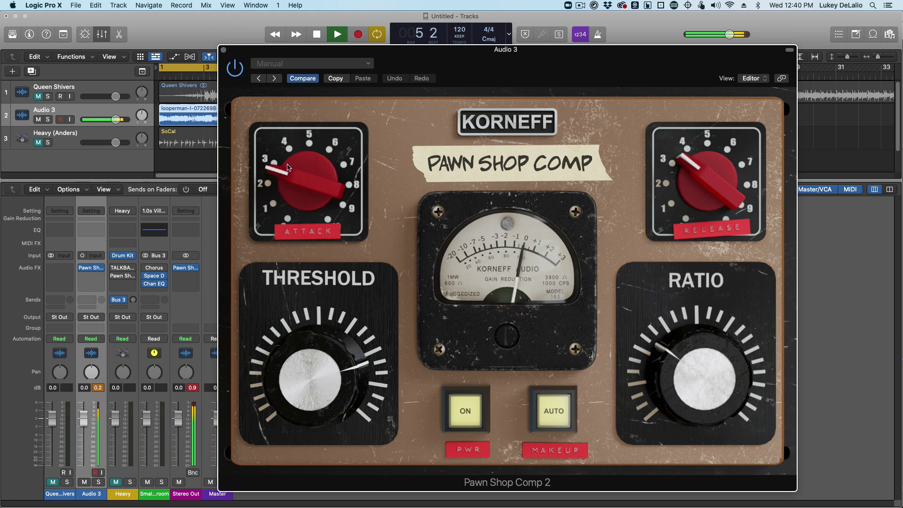
{"action": "key", "text": "space"}
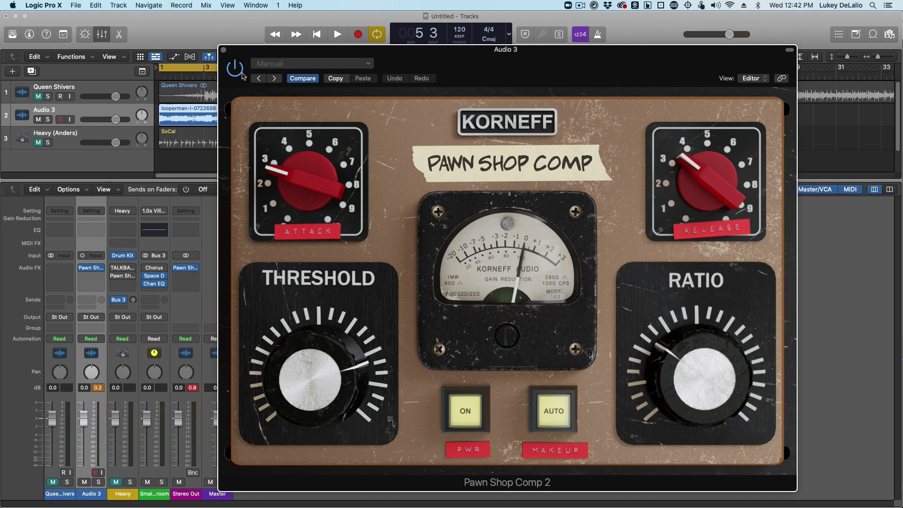
Compare the bypassed and compressed sound of the Audio 3 loop during playback.
{"action": "key", "text": "space"}
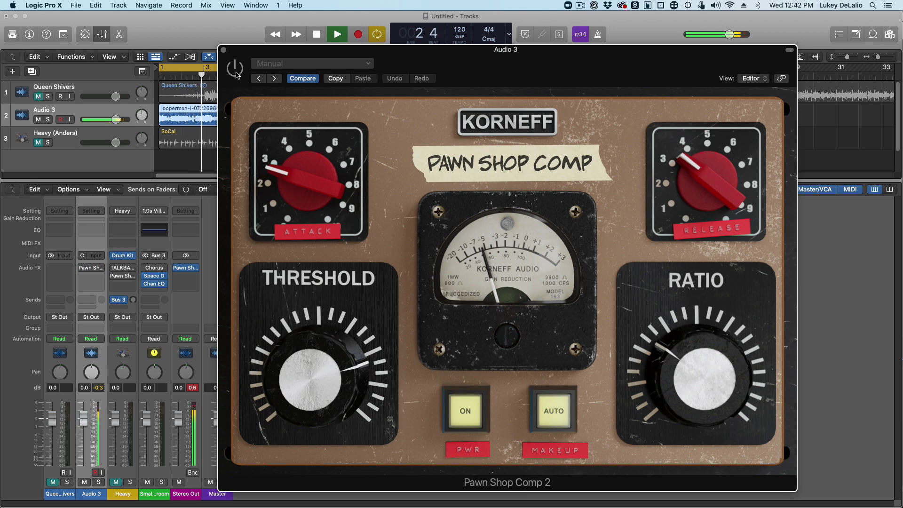
{"action": "left_click", "coordinate": [236, 73]}
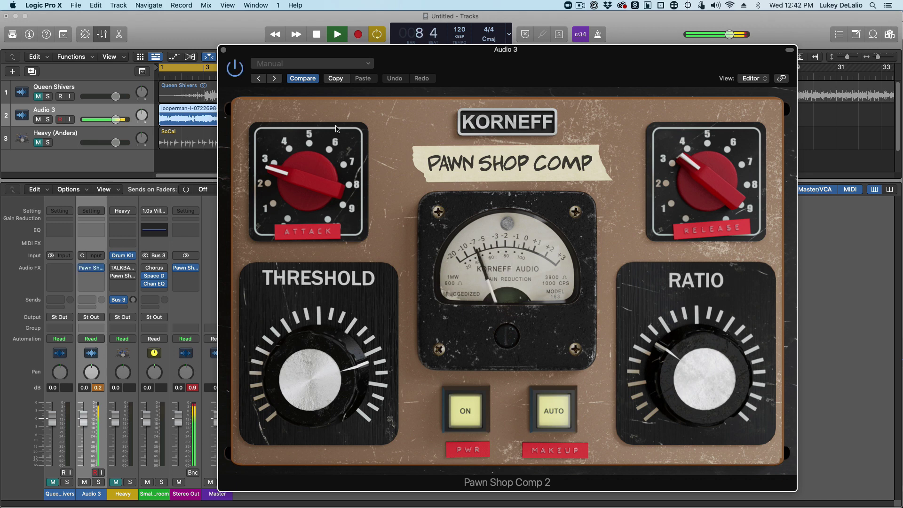
{"action": "key", "text": "space"}
Set the output trim to -6.1 dB on the internal panel and compare bypassed and compressed levels during playback.
{"action": "left_click", "coordinate": [517, 132]}
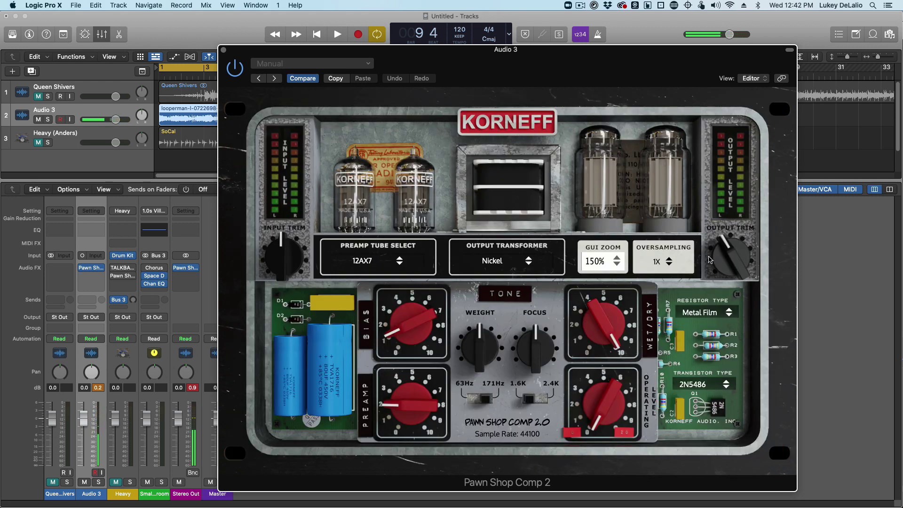
{"action": "left_click_drag", "start_coordinate": [724, 240], "coordinate": [724, 241]}
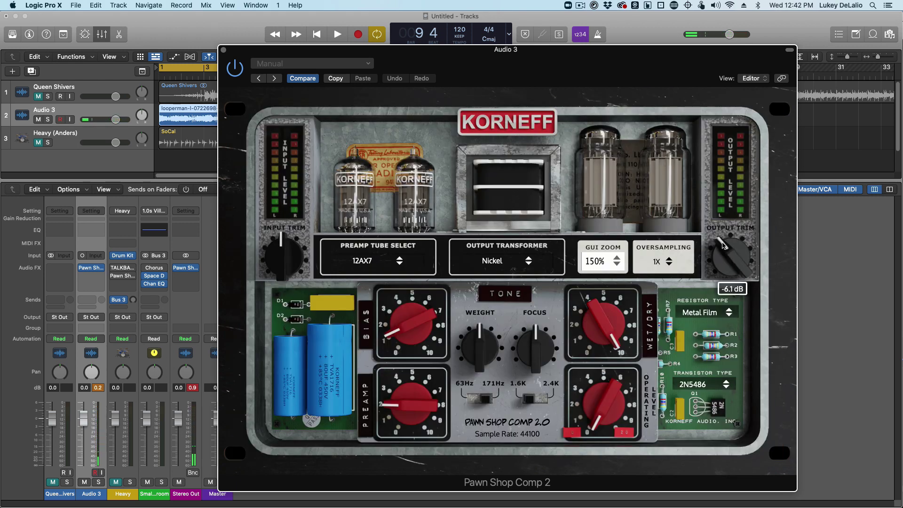
{"action": "key", "text": "space"}
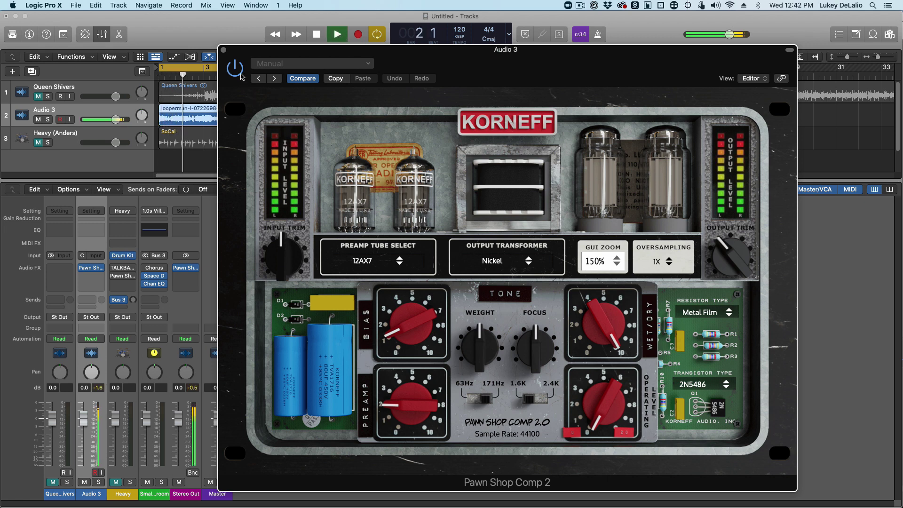
{"action": "left_click", "coordinate": [240, 73]}
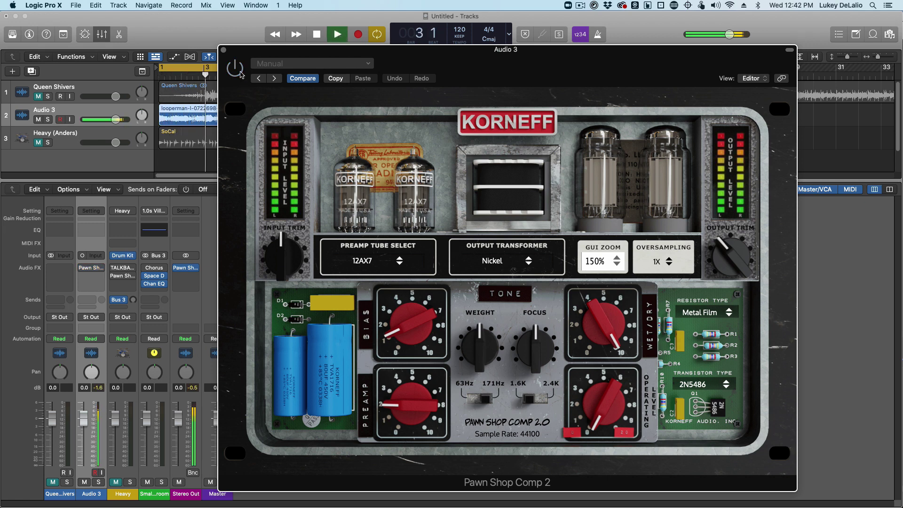
{"action": "left_click", "coordinate": [236, 68]}
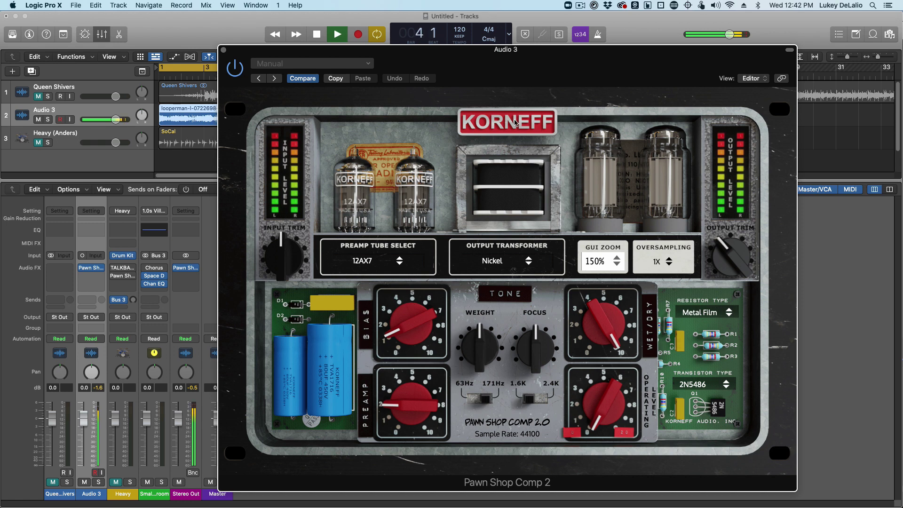
{"action": "left_click", "coordinate": [515, 123]}
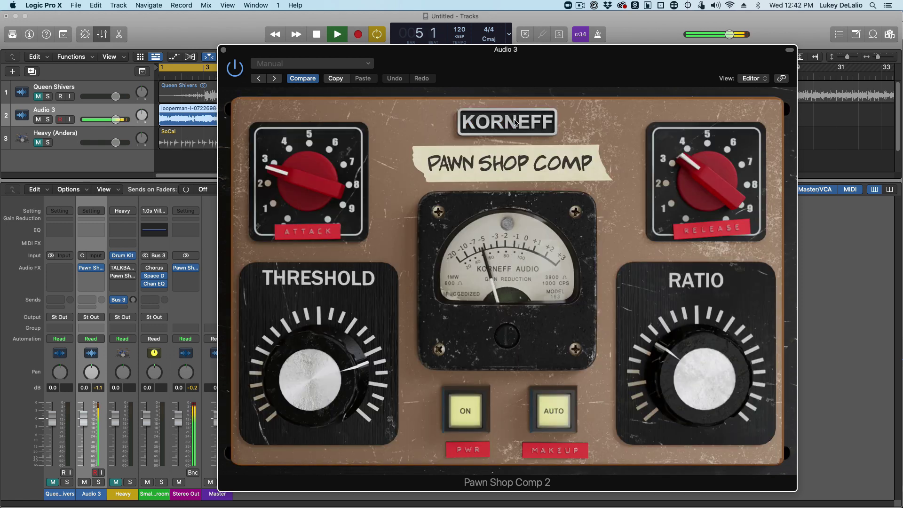
{"action": "key", "text": "space"}
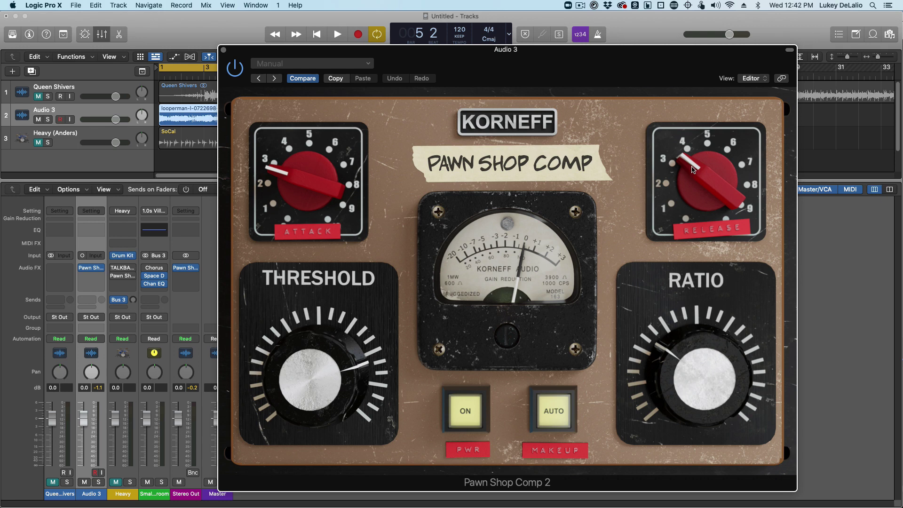
With the loop playing, set the release to about 3 and the attack to just above 3.
{"action": "key", "text": "space"}
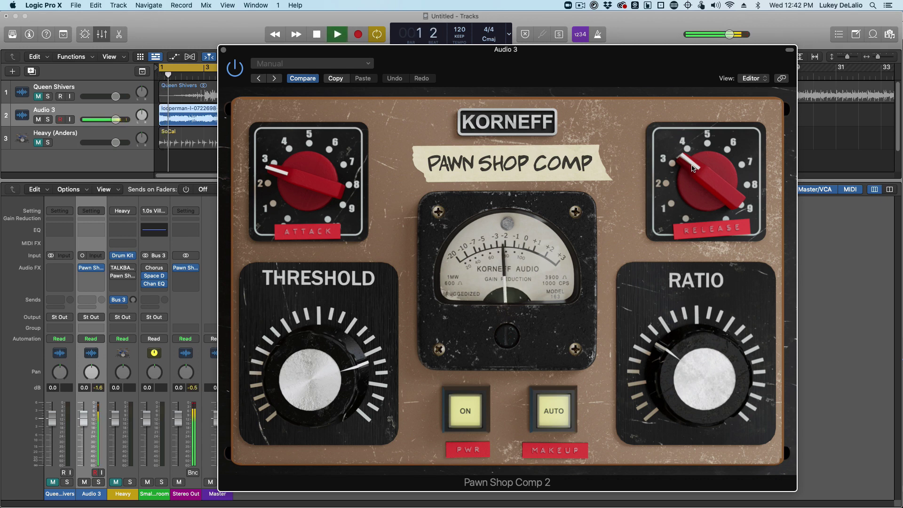
{"action": "left_click_drag", "start_coordinate": [692, 170], "coordinate": [690, 171]}
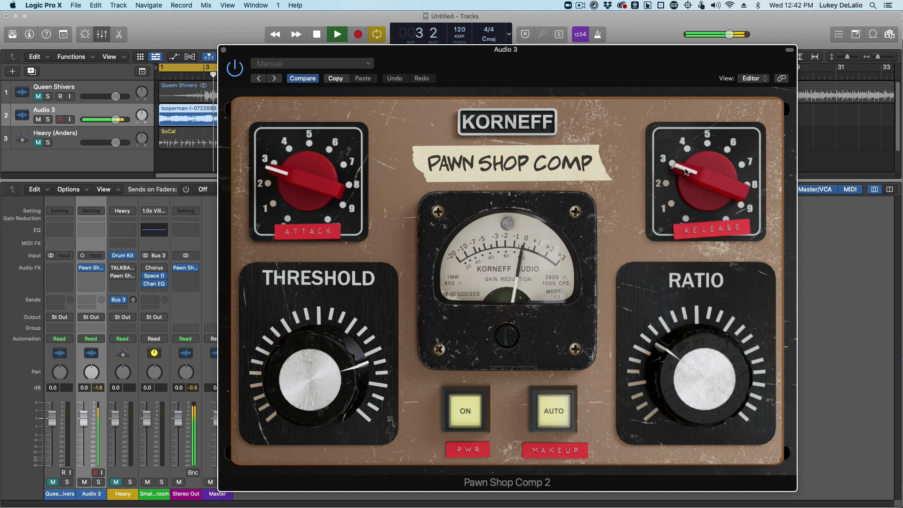
{"action": "left_click_drag", "start_coordinate": [275, 183], "coordinate": [278, 168]}
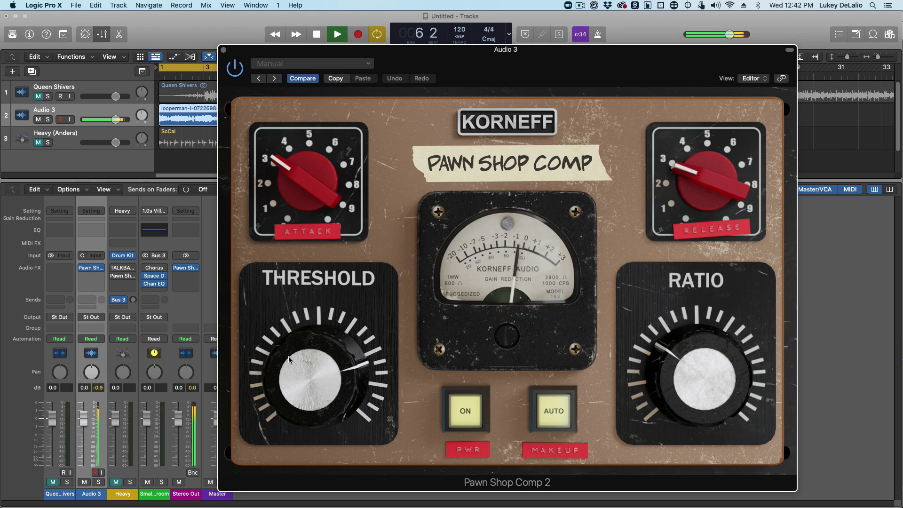
Set the threshold to -17.7 dB and lower the ratio slightly during playback, checking against the bypassed sound.
{"action": "left_click_drag", "start_coordinate": [321, 371], "coordinate": [319, 375]}
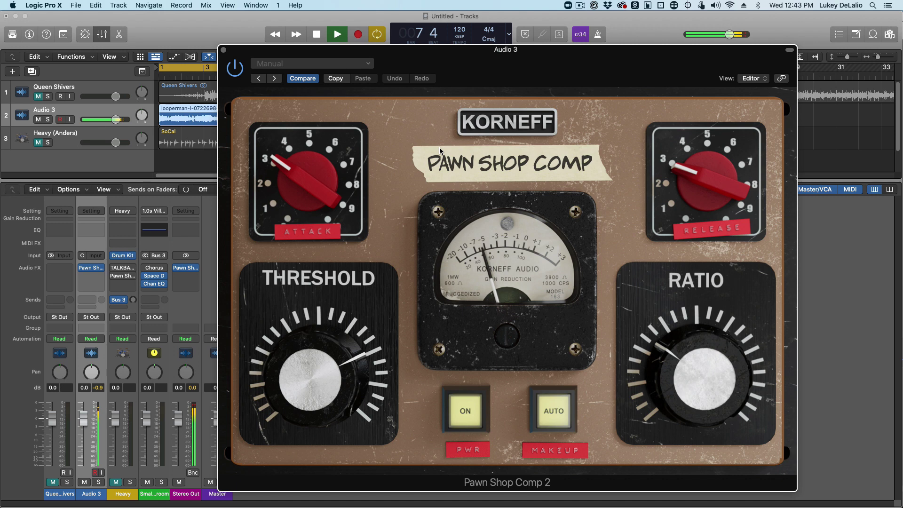
{"action": "left_click", "coordinate": [234, 76]}
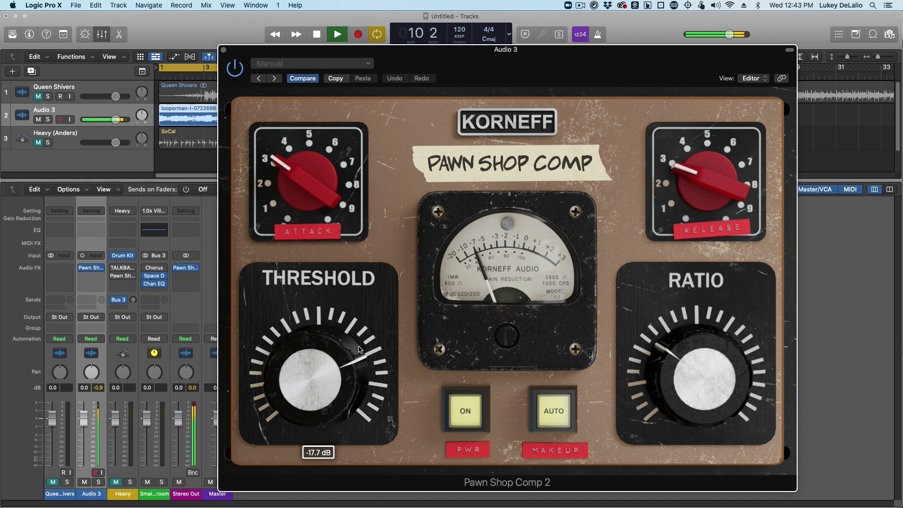
{"action": "left_click_drag", "start_coordinate": [662, 353], "coordinate": [657, 366]}
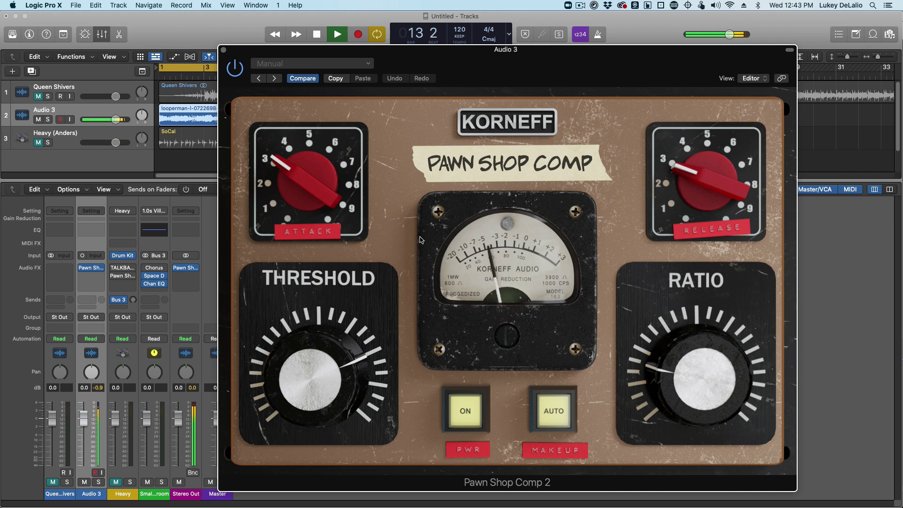
{"action": "key", "text": "space"}
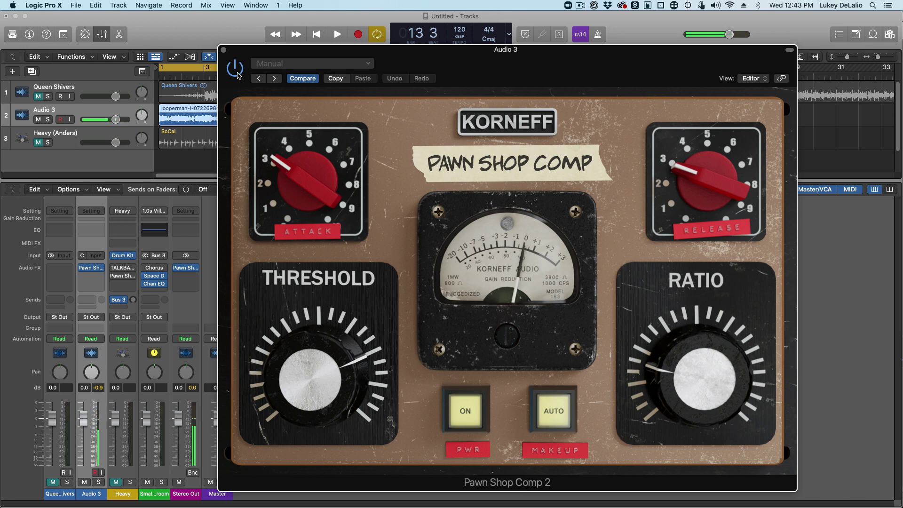
Play the loop again to compare the final compressor settings with the bypassed signal.
{"action": "key", "text": "space"}
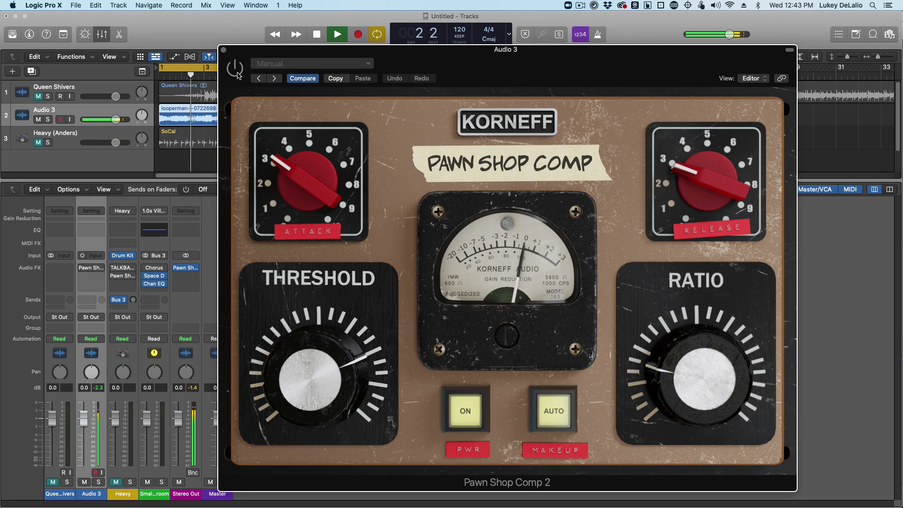
{"action": "left_click", "coordinate": [234, 69]}
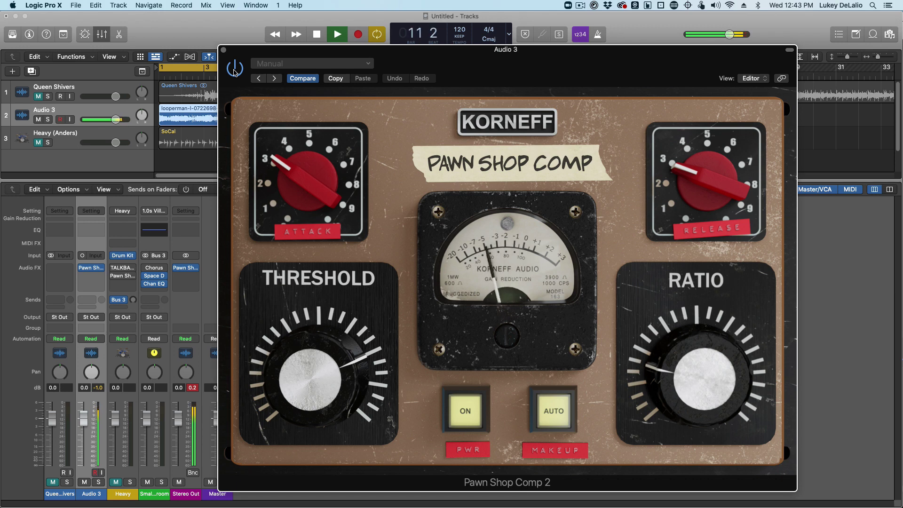
{"action": "key", "text": "space"}
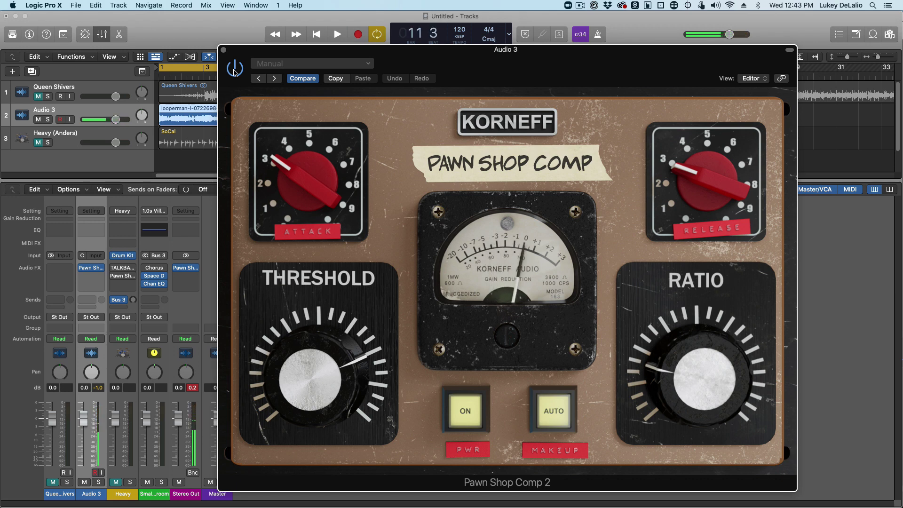